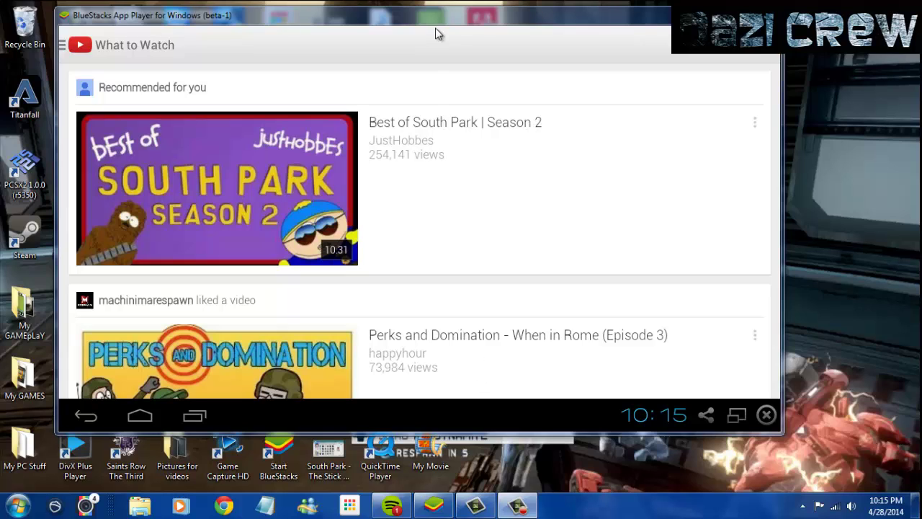
# Open YouTube's navigation menu and look through the playlists and subscribed channels.
pyautogui.click(437, 26)
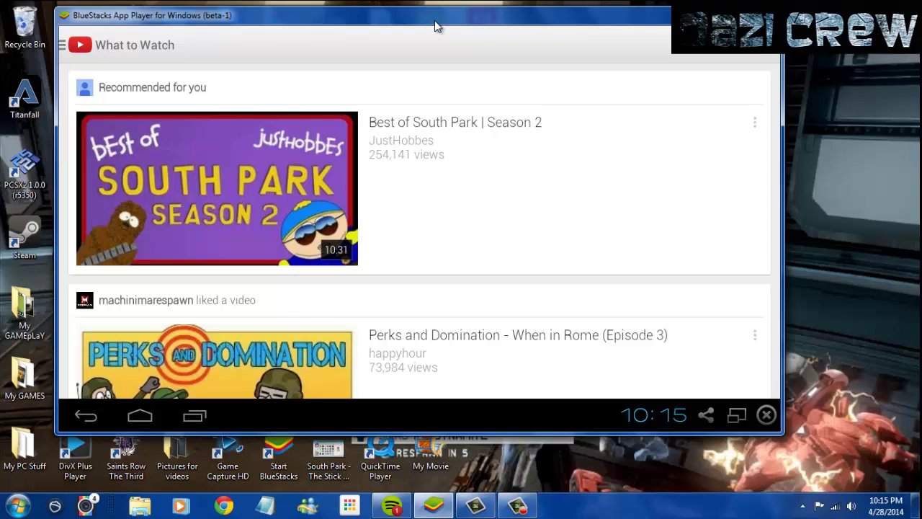
pyautogui.click(712, 54)
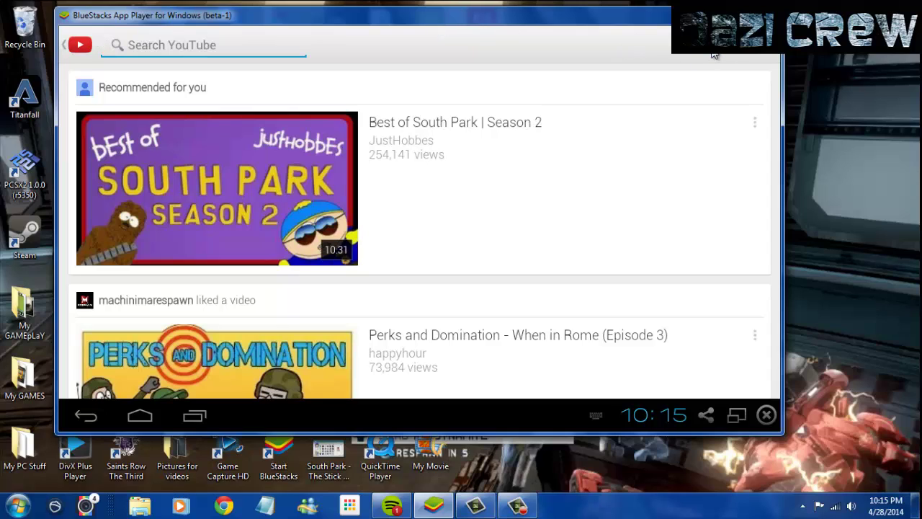
pyautogui.click(83, 56)
pyautogui.click(83, 56)
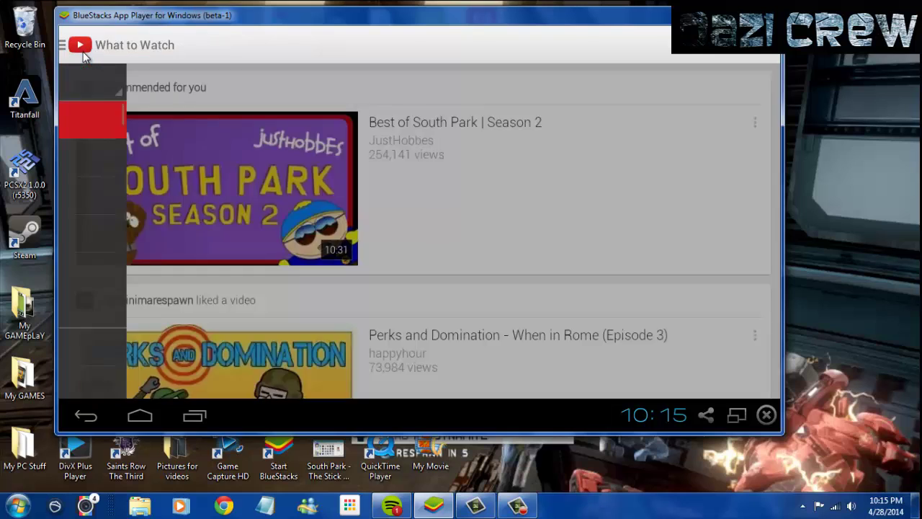
pyautogui.scroll(-10, 216, 230)
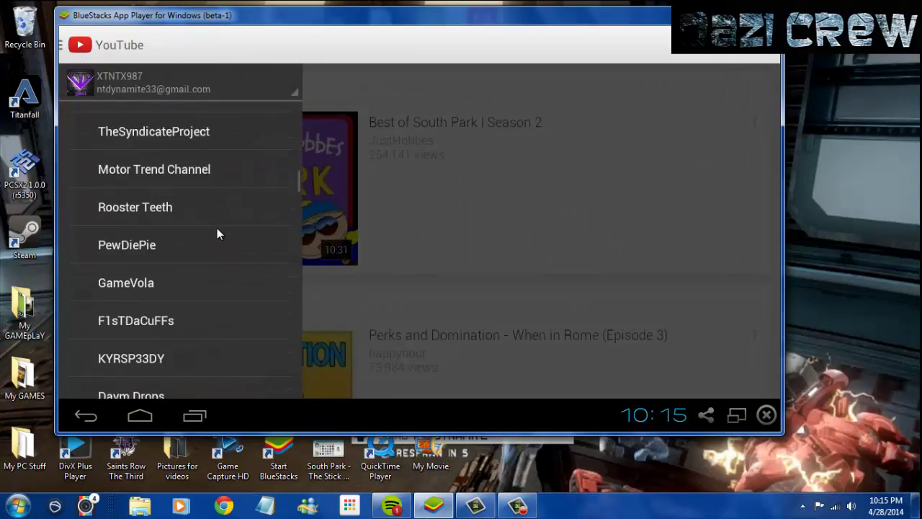
pyautogui.scroll(10, 217, 227)
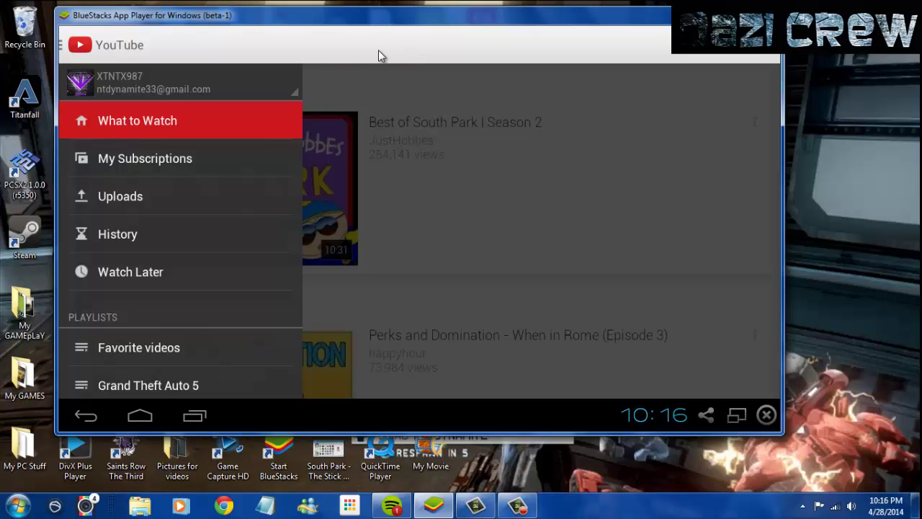
pyautogui.scroll(-10, 209, 149)
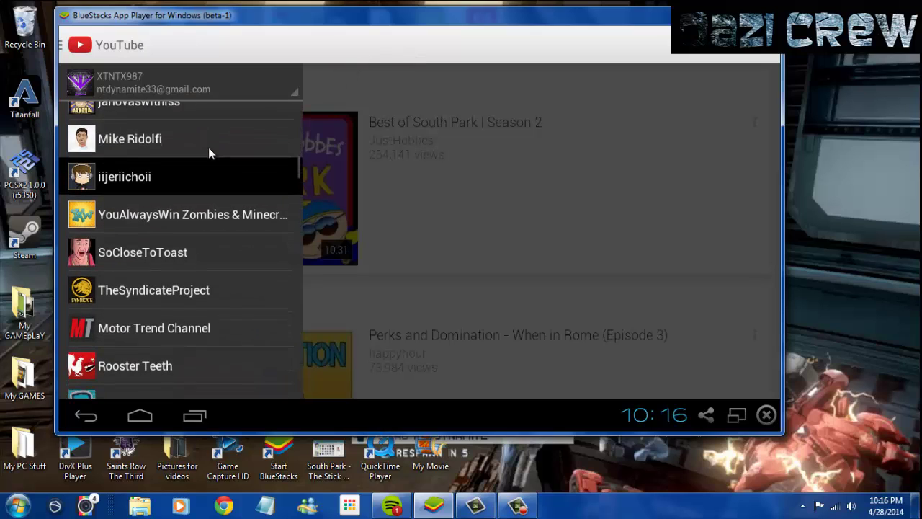
pyautogui.scroll(-8, 209, 149)
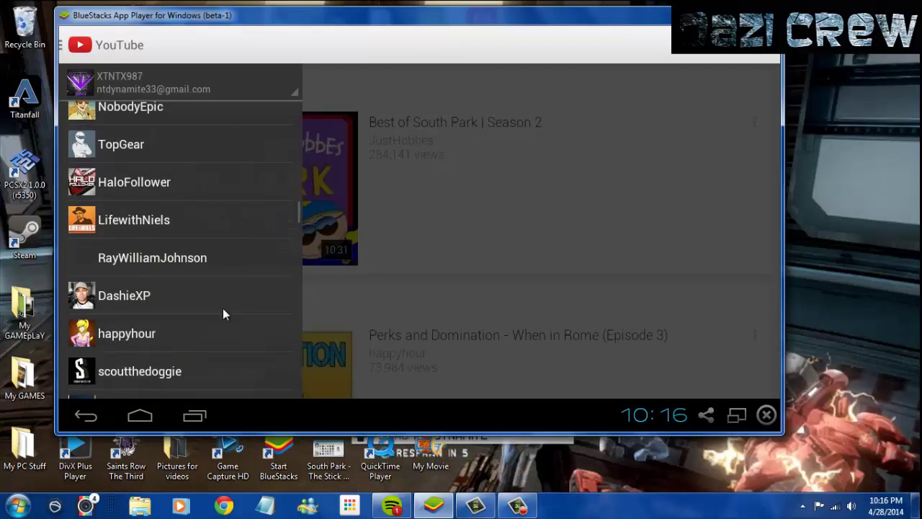
pyautogui.scroll(4, 222, 309)
pyautogui.scroll(15, 223, 314)
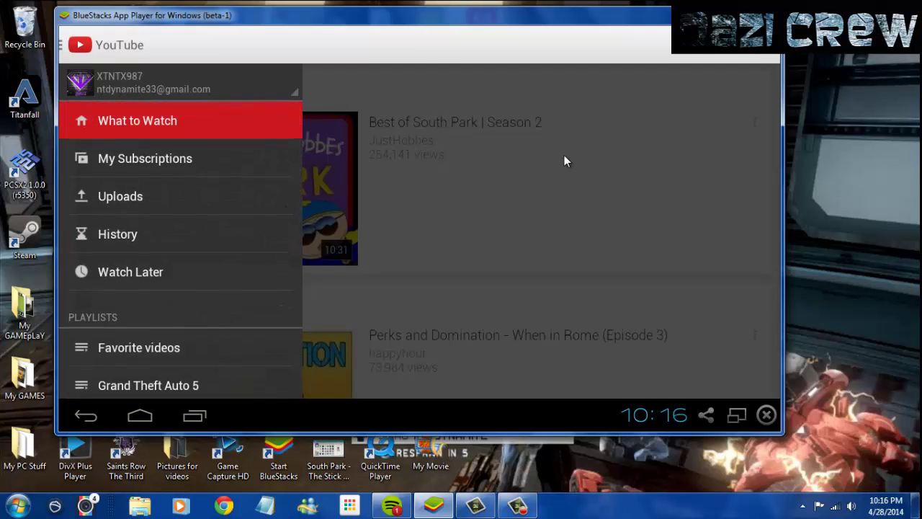
# Return to the BlueStacks home screen and browse the app categories from Top Apps down to Adventurous Games.
pyautogui.click(144, 418)
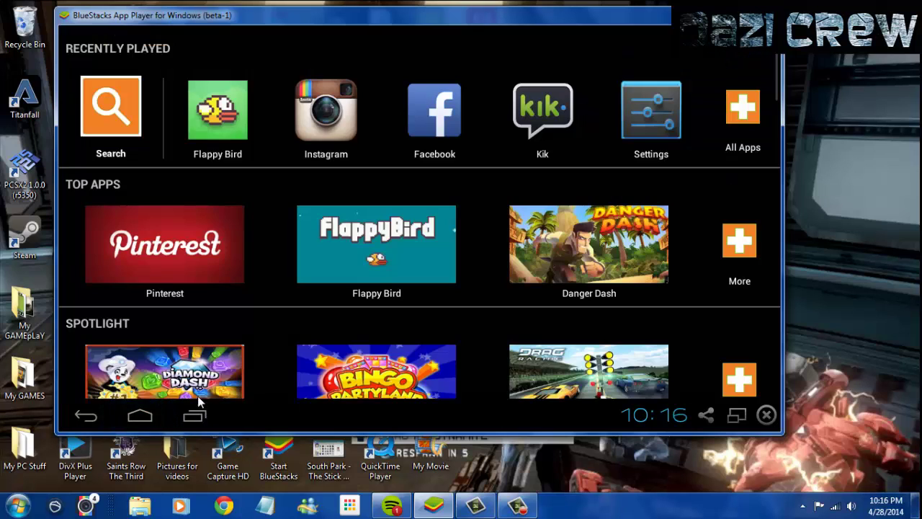
pyautogui.scroll(-2, 223, 327)
pyautogui.scroll(-3, 223, 330)
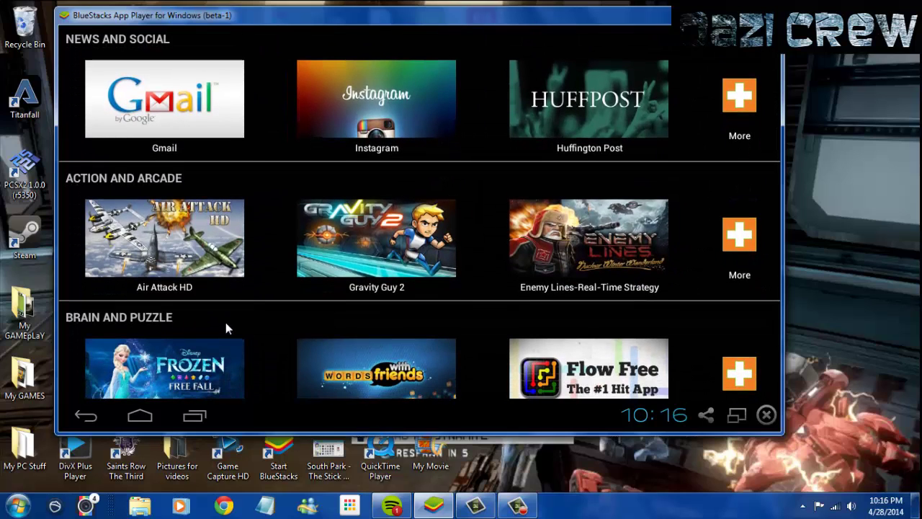
pyautogui.scroll(-5, 230, 309)
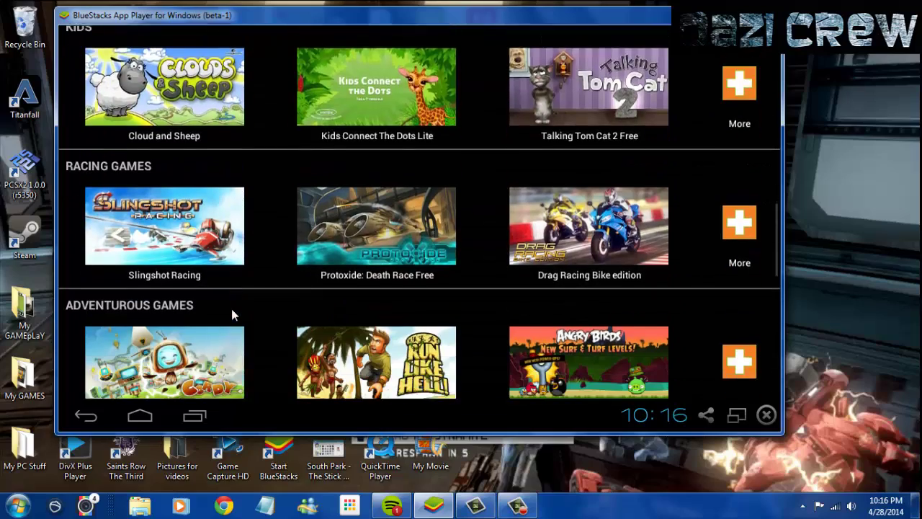
pyautogui.scroll(10, 231, 308)
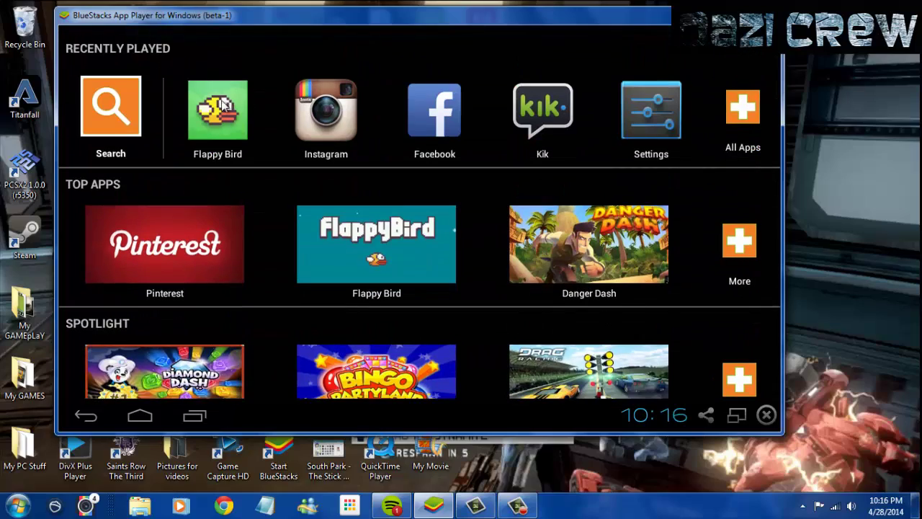
# Launch Flappy Bird from the full list of played apps, play one round and leave the game.
pyautogui.click(745, 111)
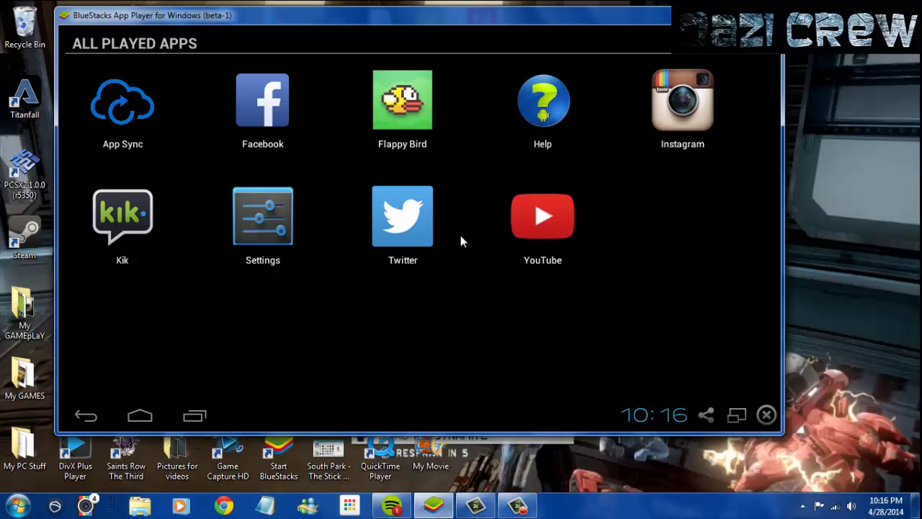
pyautogui.click(389, 105)
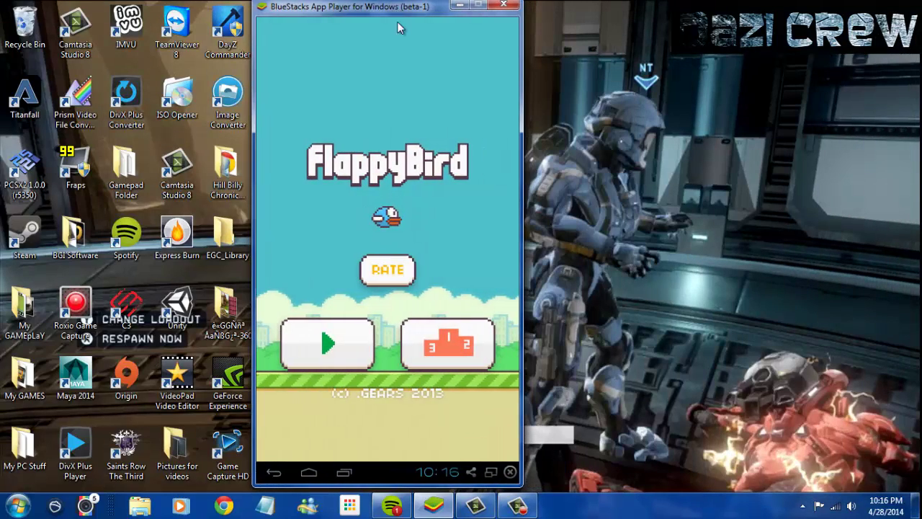
pyautogui.click(328, 343)
pyautogui.click(329, 349)
pyautogui.click(329, 349)
pyautogui.click(330, 348)
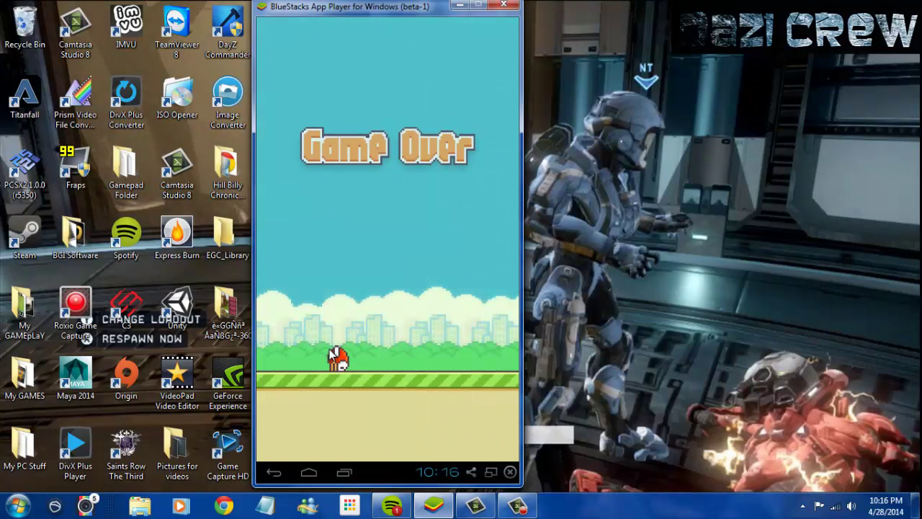
pyautogui.click(309, 471)
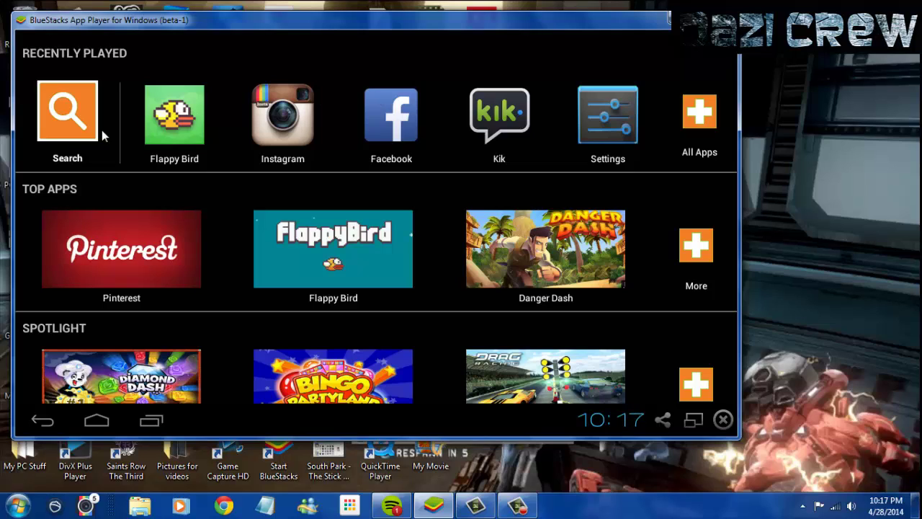
# Search the apps for "asphalt 8" and extend the search to the Play store.
pyautogui.click(68, 128)
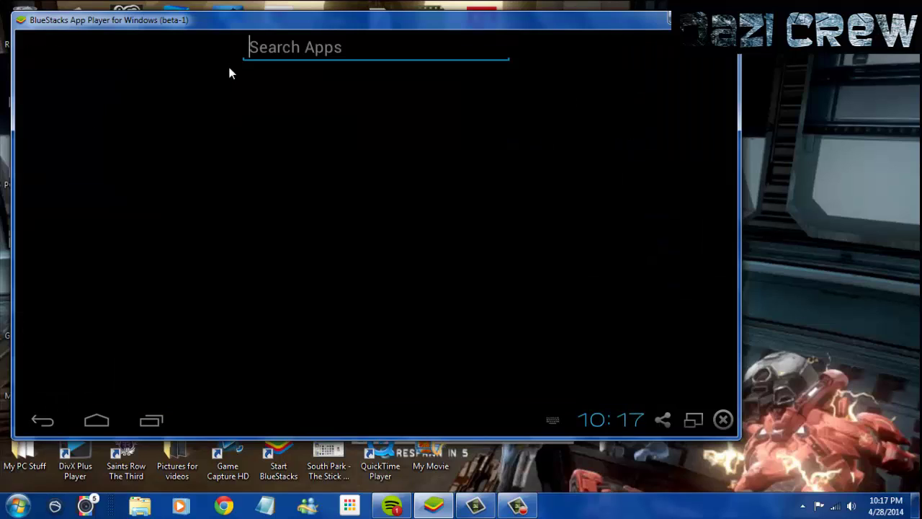
pyautogui.write('s')
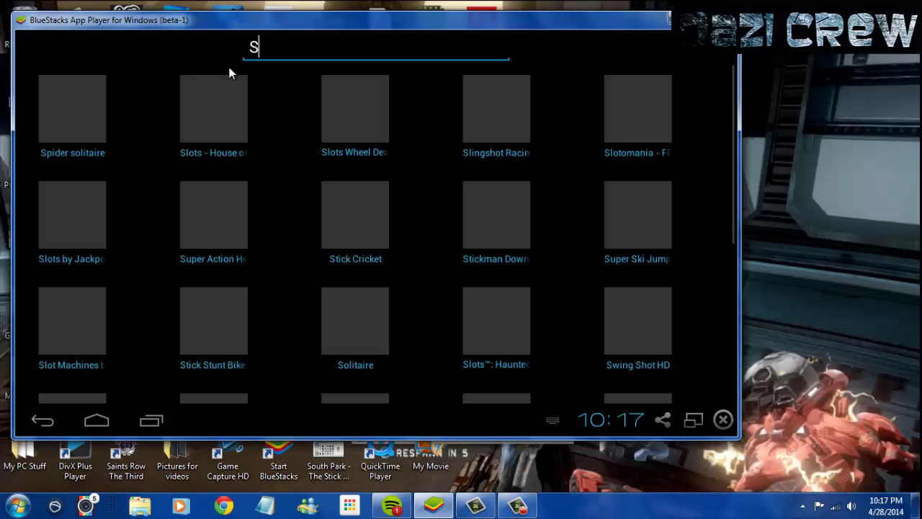
pyautogui.press('BackSpace')
pyautogui.write('asha')
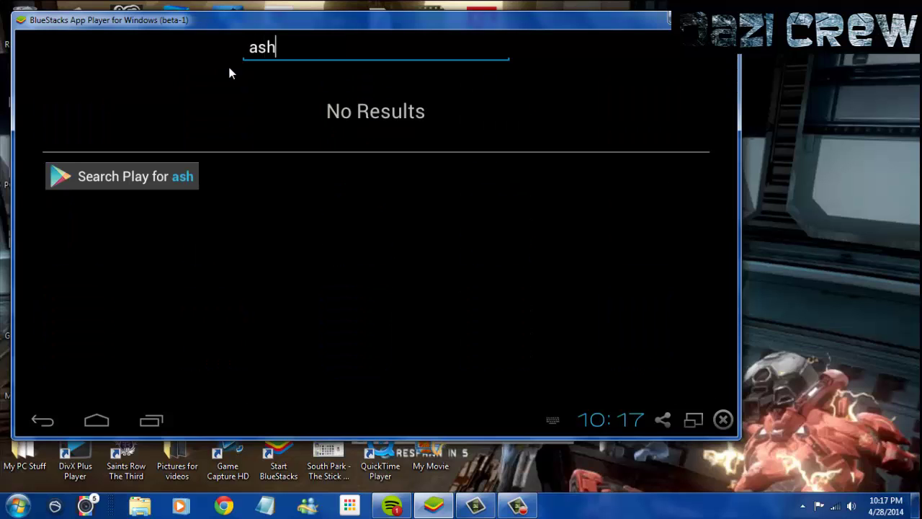
pyautogui.press('BackSpace')
pyautogui.press('BackSpace')
pyautogui.write('phalt')
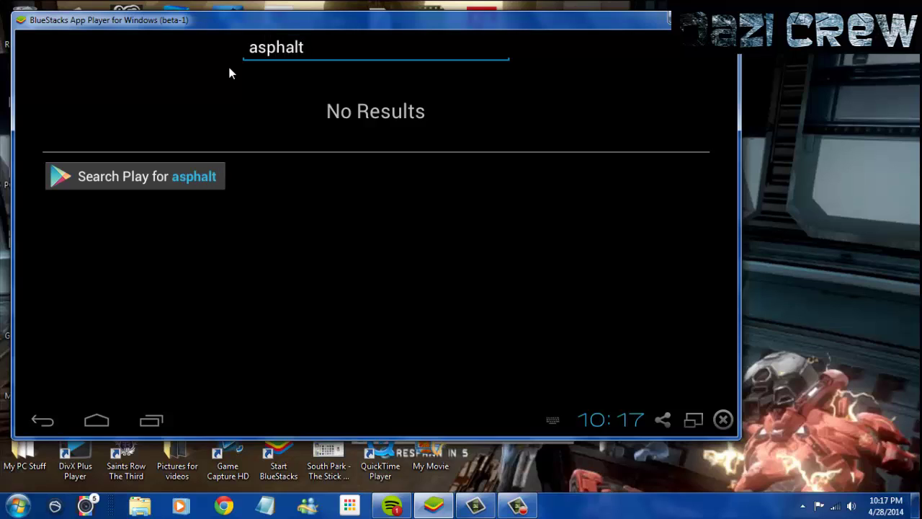
pyautogui.write(' 8')
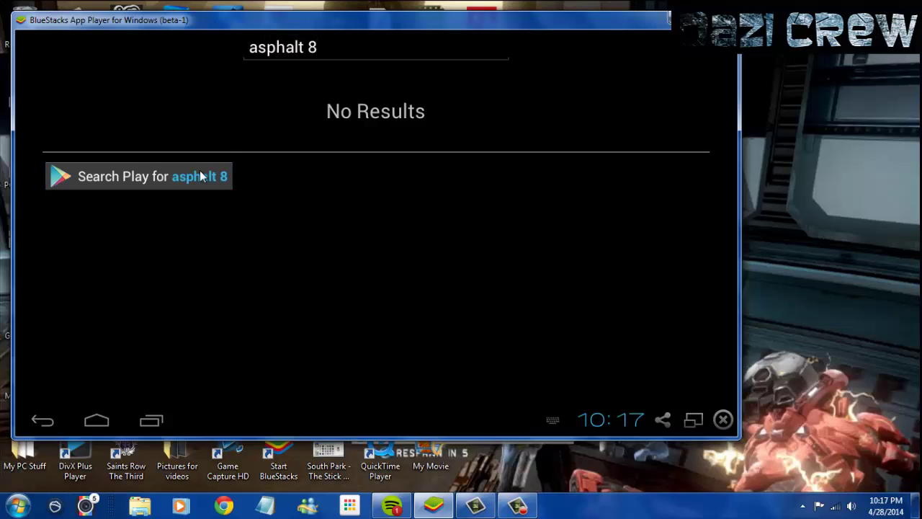
pyautogui.click(204, 175)
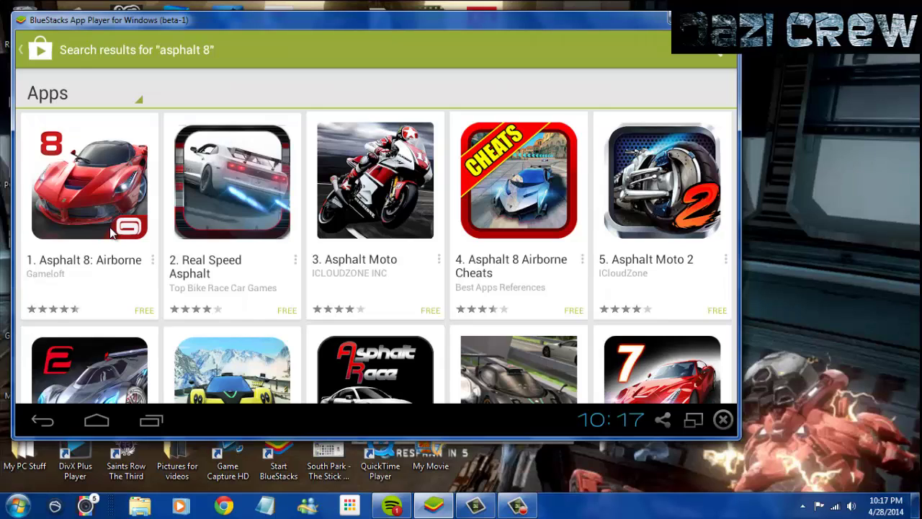
# View the Asphalt 8: Airborne store page, then go back and browse the other search results.
pyautogui.click(113, 246)
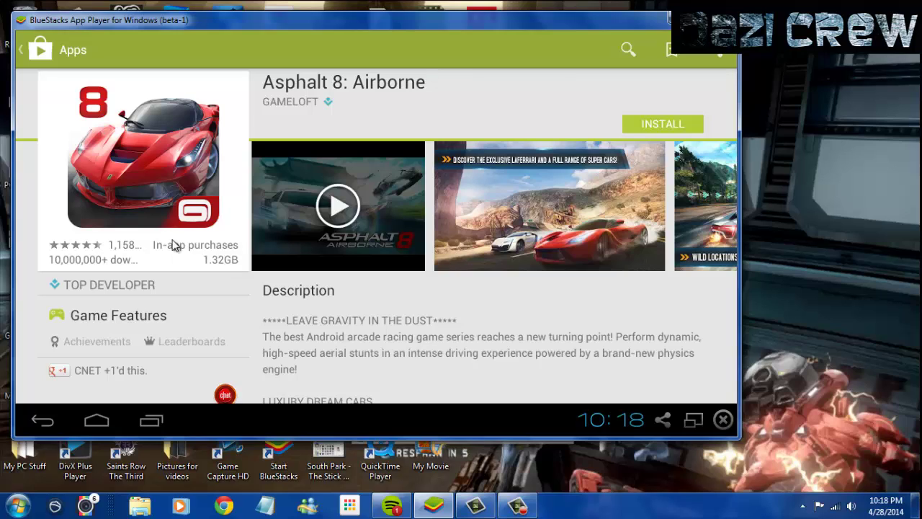
pyautogui.click(37, 44)
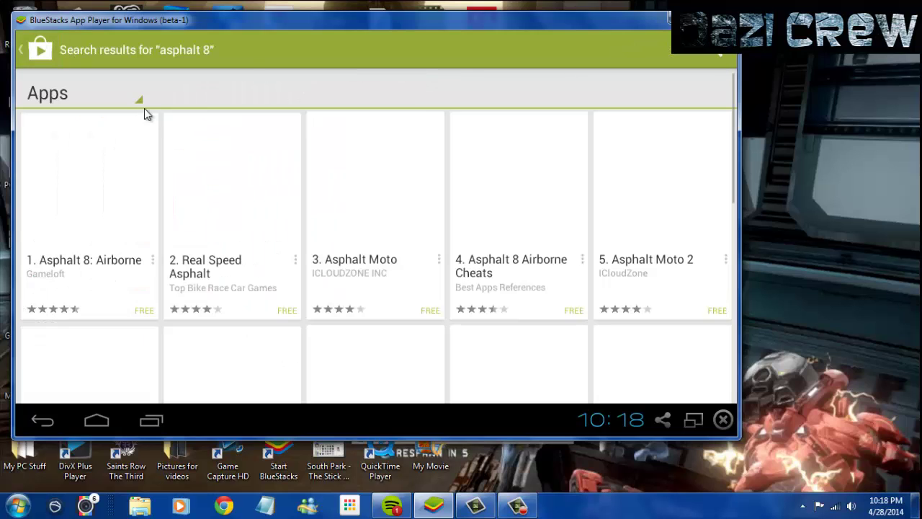
pyautogui.scroll(-5, 394, 331)
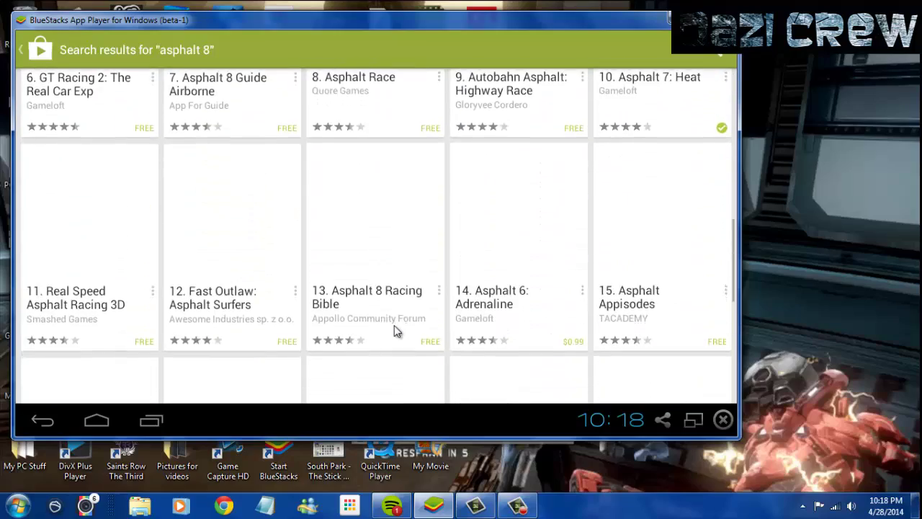
pyautogui.scroll(5, 394, 331)
pyautogui.scroll(-5, 397, 329)
pyautogui.scroll(5, 397, 329)
pyautogui.click(25, 62)
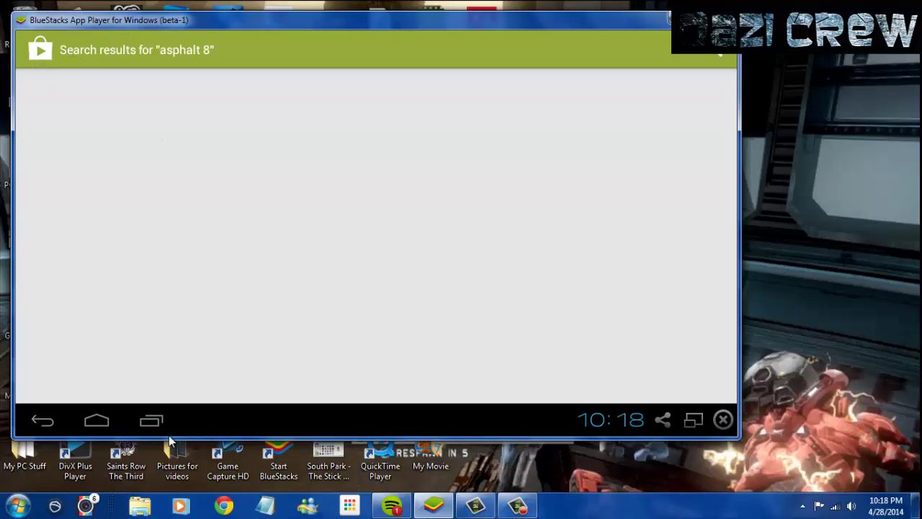
# Go back to the home screen and look through its app categories down to Cards and Casino.
pyautogui.click(97, 420)
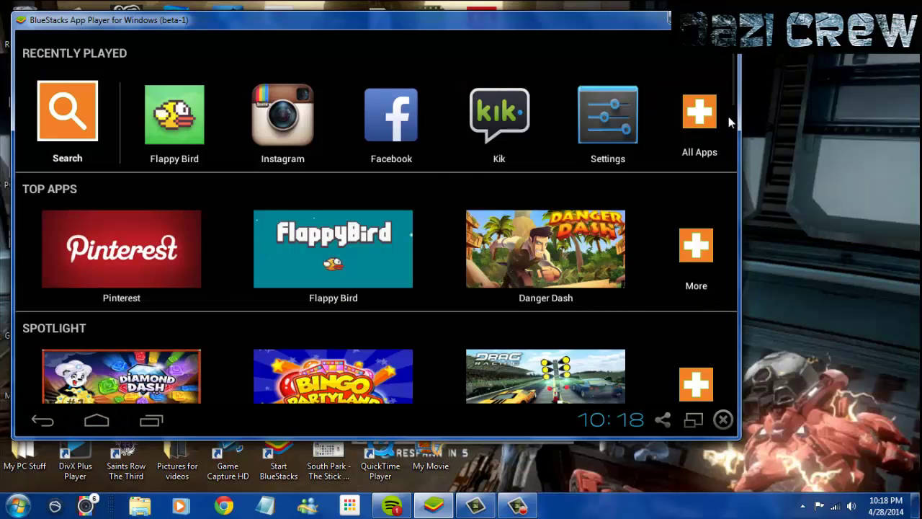
pyautogui.scroll(-10, 437, 339)
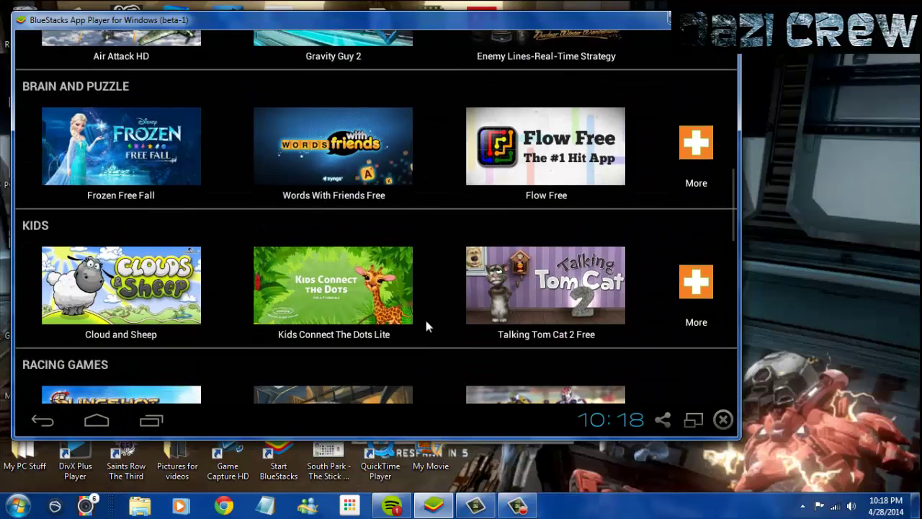
pyautogui.scroll(-5, 425, 326)
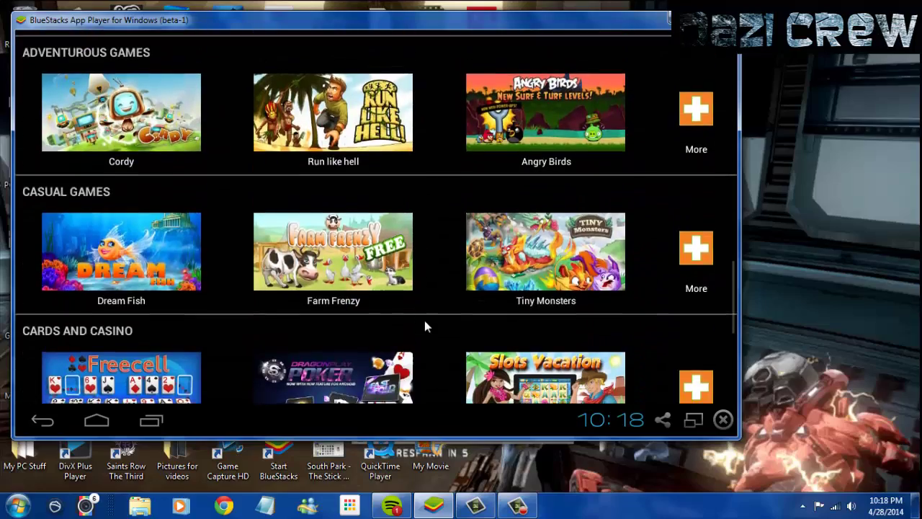
pyautogui.scroll(-4, 424, 323)
pyautogui.scroll(8, 424, 323)
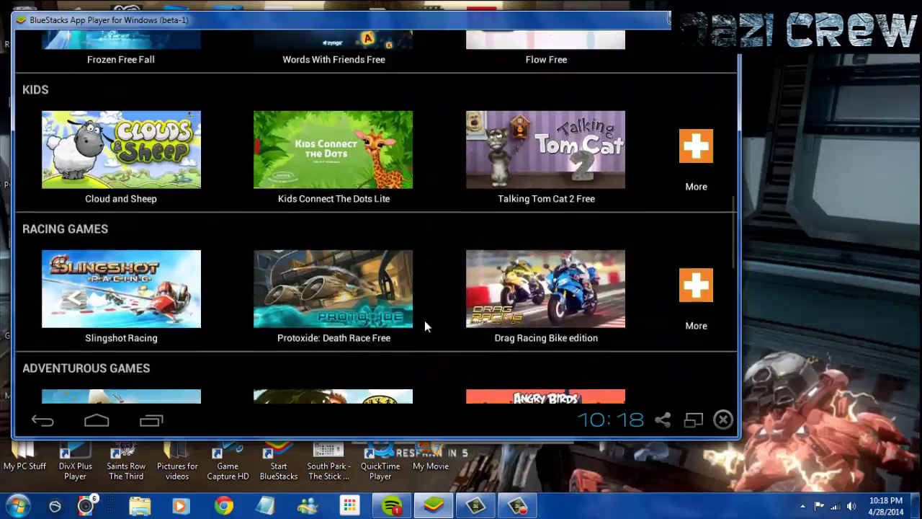
pyautogui.scroll(10, 425, 320)
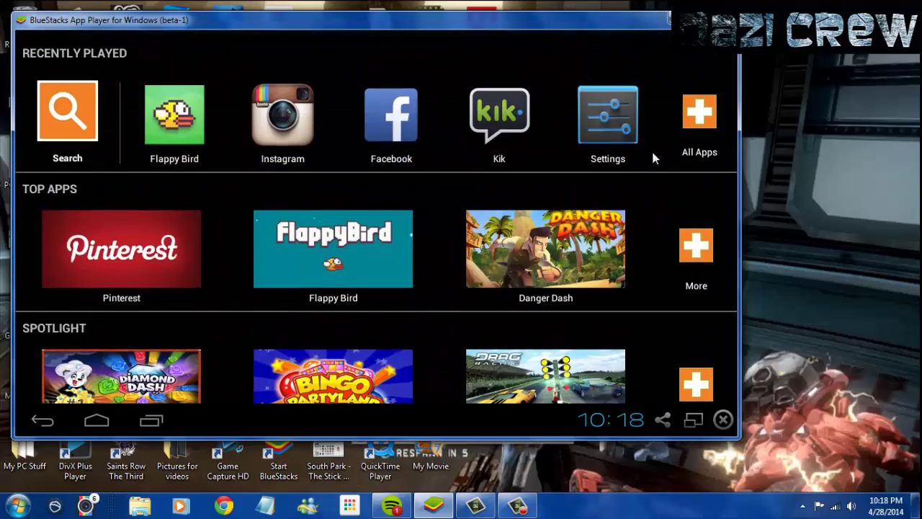
# View the list of all played apps and the empty app search page, returning to the home screen.
pyautogui.click(692, 124)
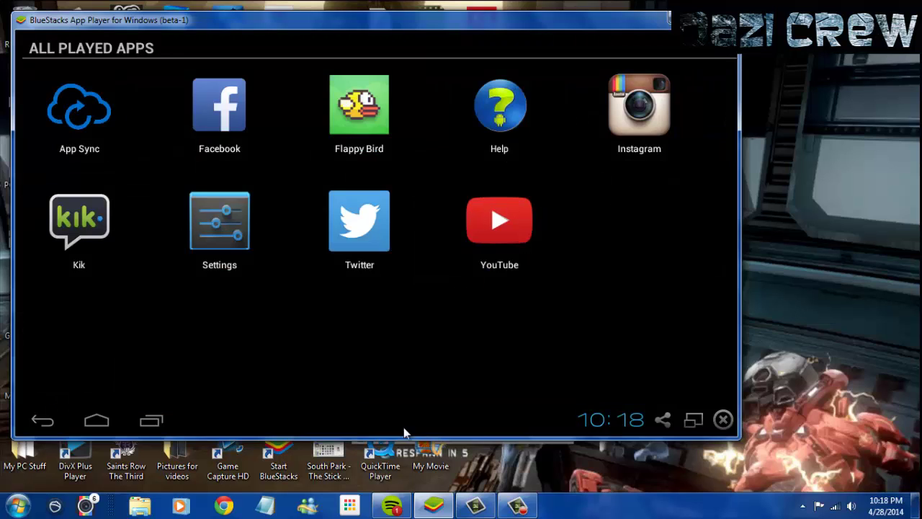
pyautogui.click(43, 422)
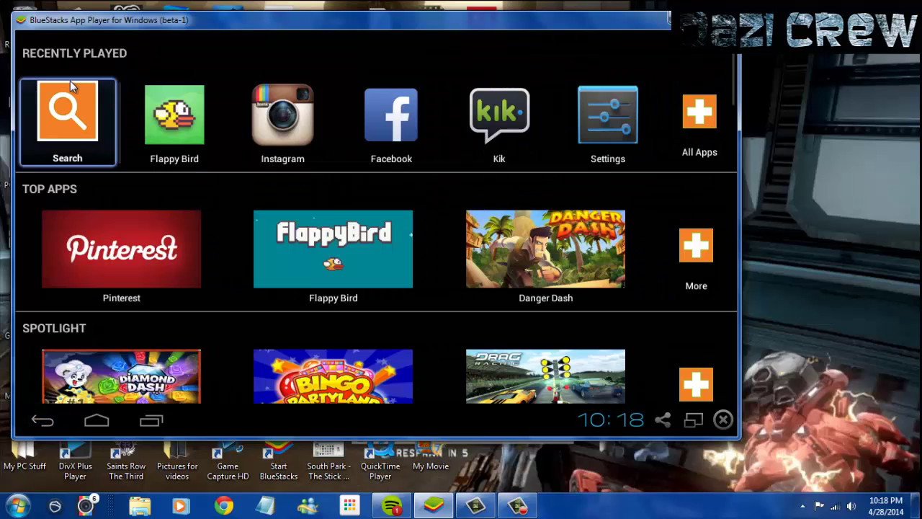
pyautogui.click(72, 83)
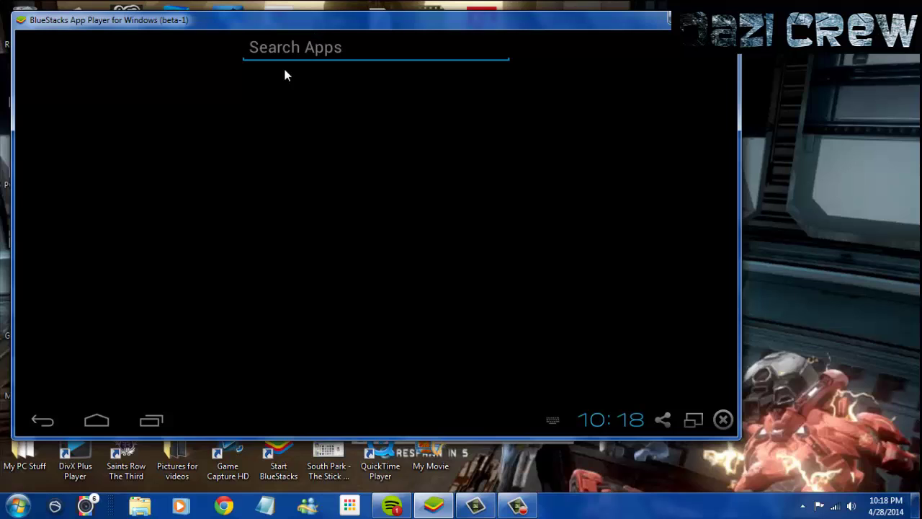
pyautogui.click(43, 421)
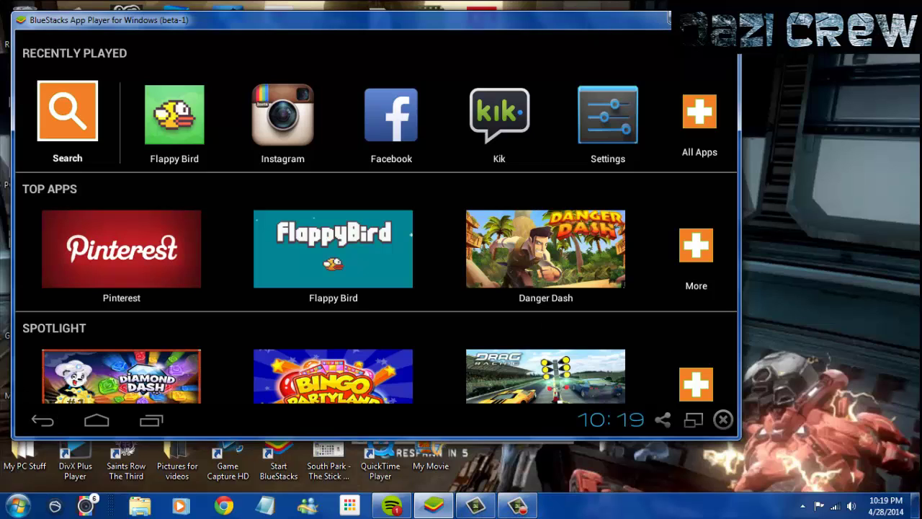
# Minimize the BlueStacks window to show the desktop, and open and close the Start menu.
pyautogui.click(666, 17)
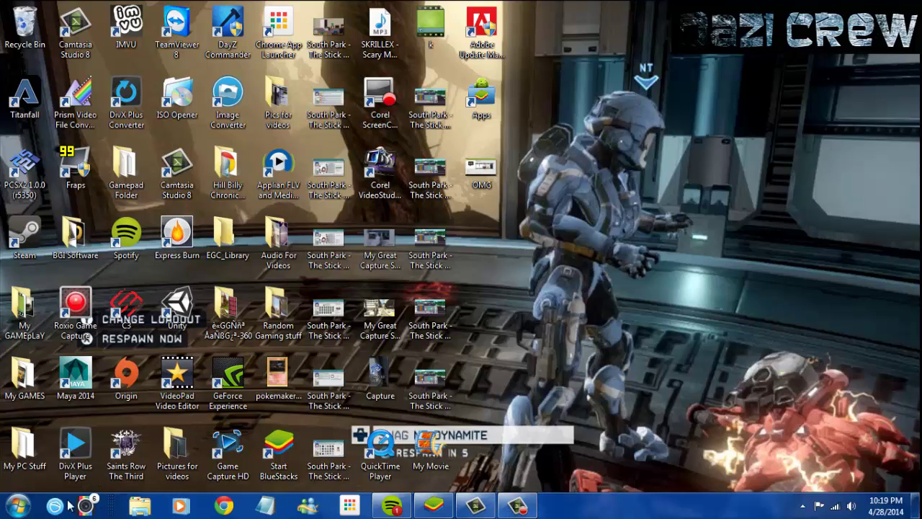
pyautogui.click(26, 511)
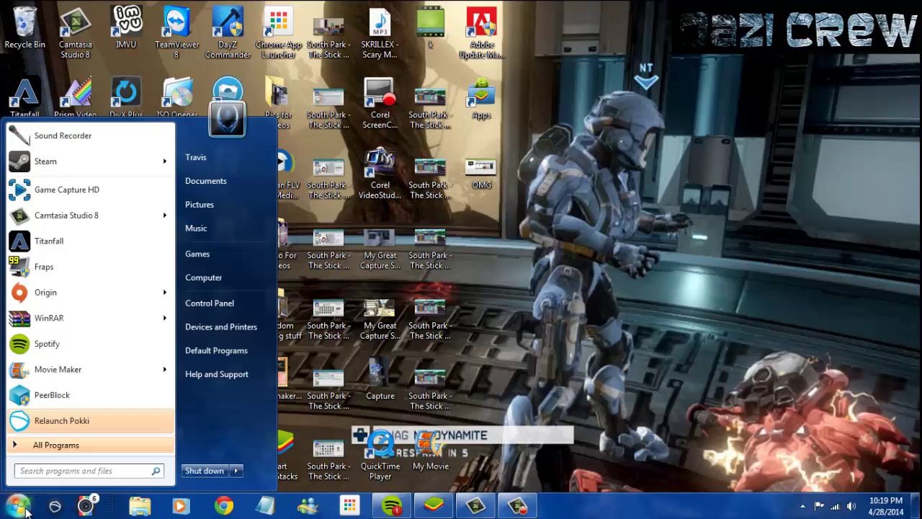
pyautogui.click(21, 507)
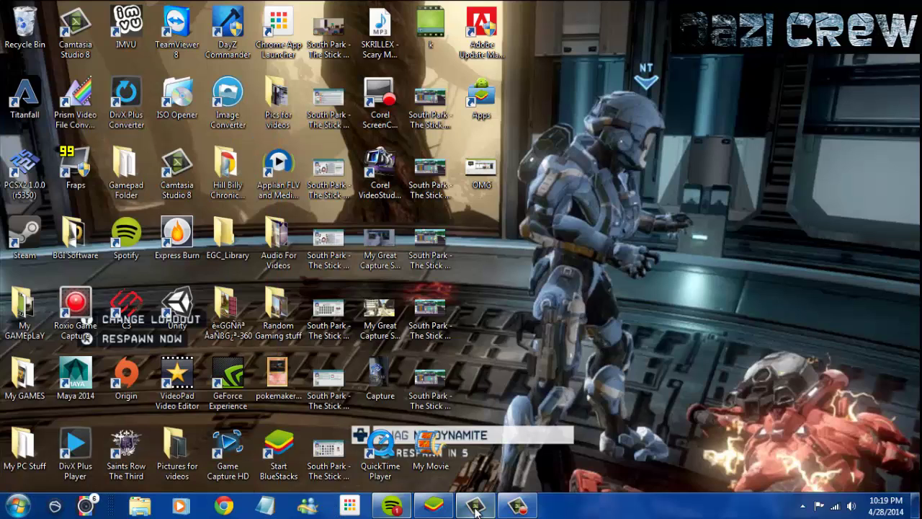
# Show the screen recorder's control window, restore the BlueStacks window and minimize the recorder.
pyautogui.moveTo(508, 507)
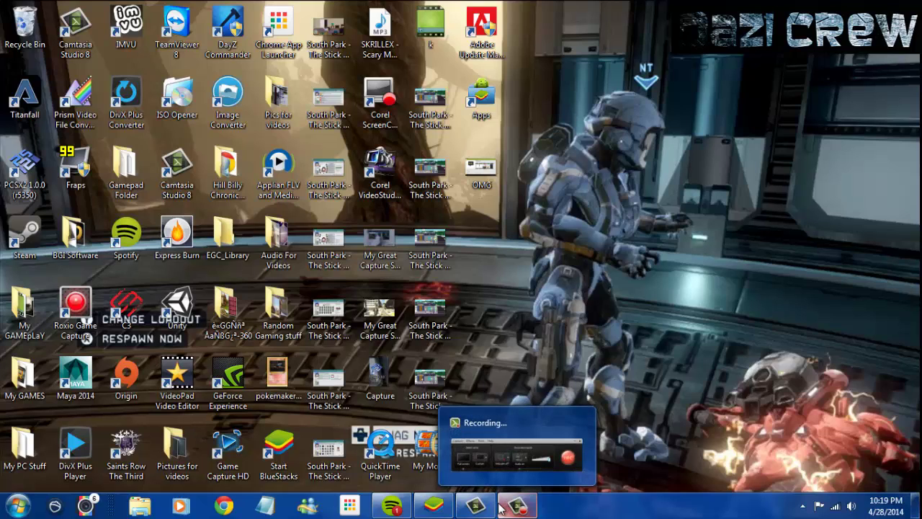
pyautogui.click(503, 508)
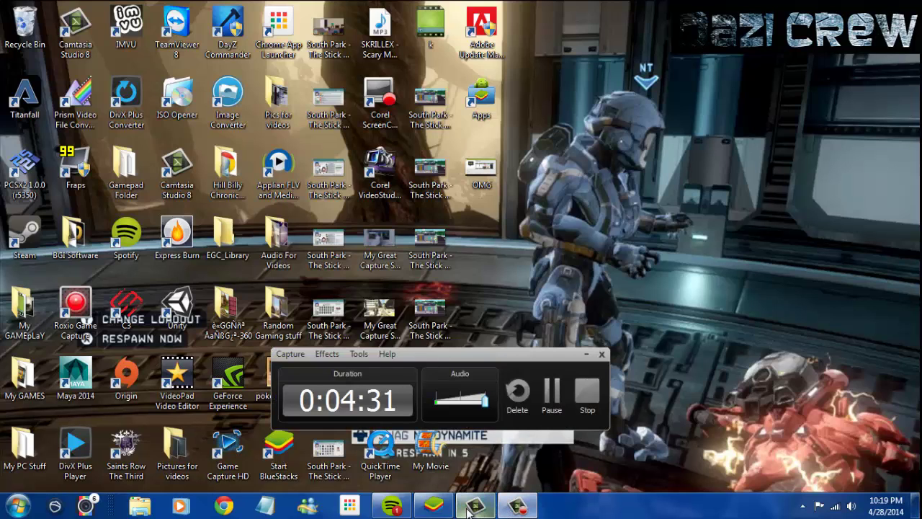
pyautogui.click(433, 506)
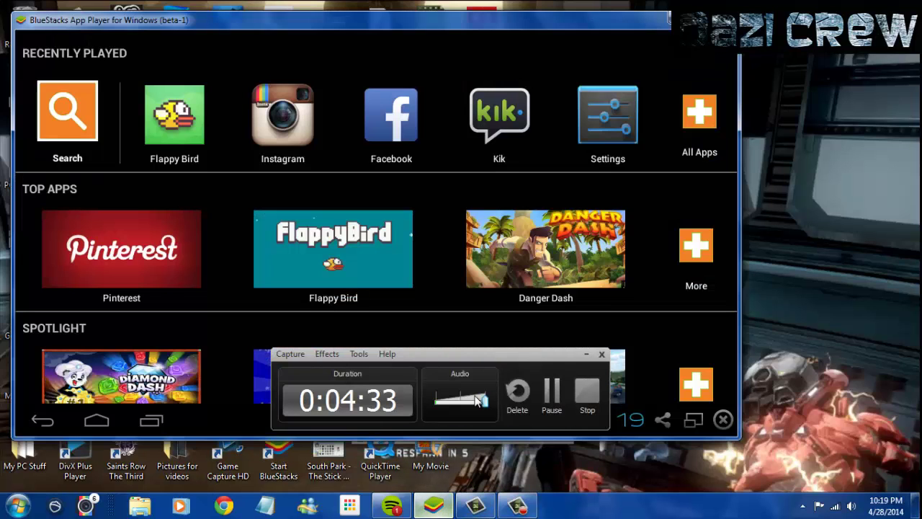
pyautogui.click(585, 353)
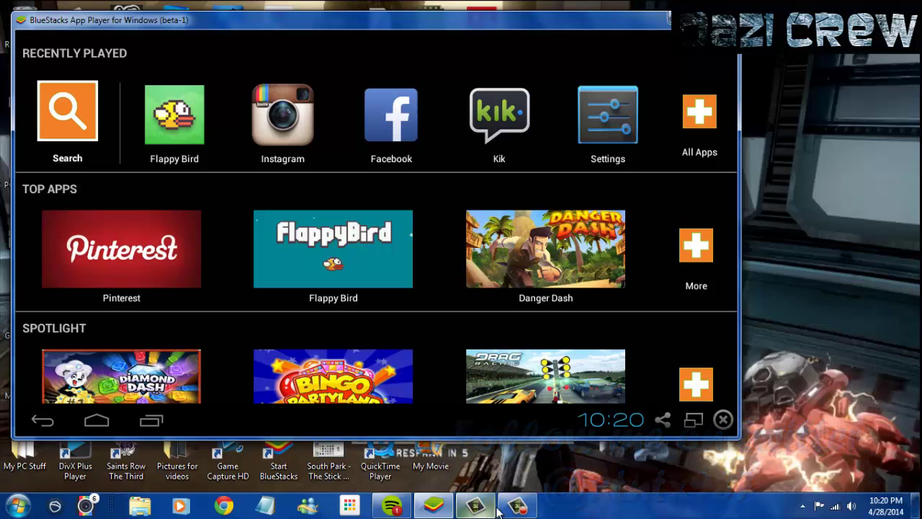
# Restore the screen recorder's control window over the BlueStacks home screen.
pyautogui.moveTo(507, 513)
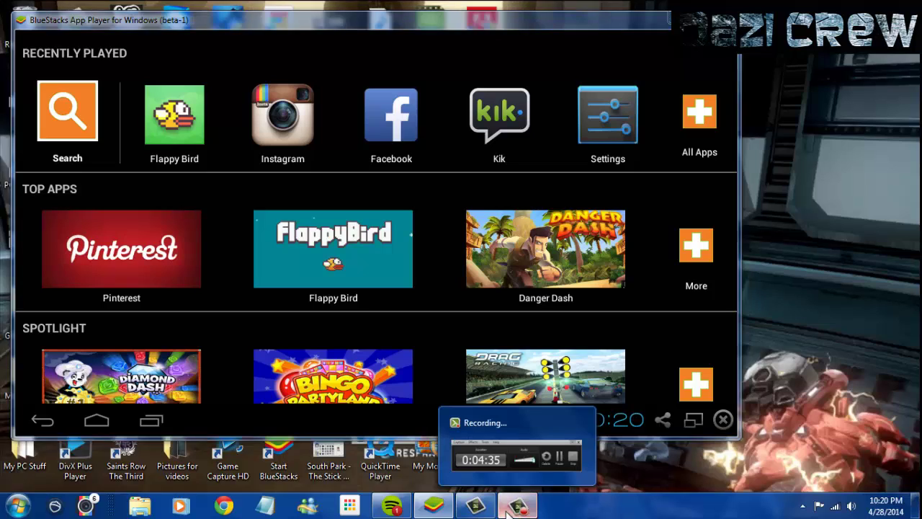
pyautogui.click(508, 513)
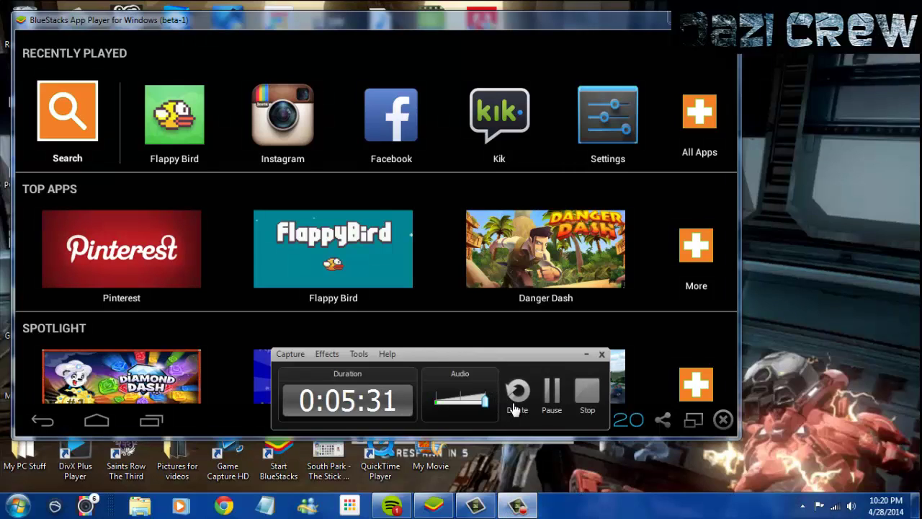